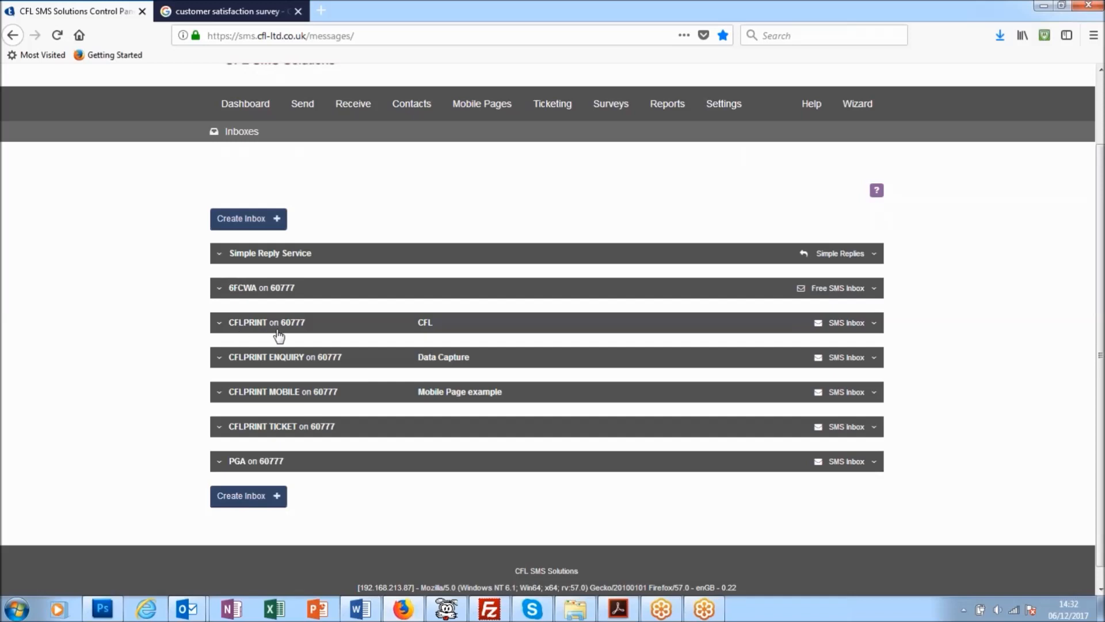
Step: Create and save the sub keyword SURVEY under the CFLPRINT on 60777 inbox
click(220, 326)
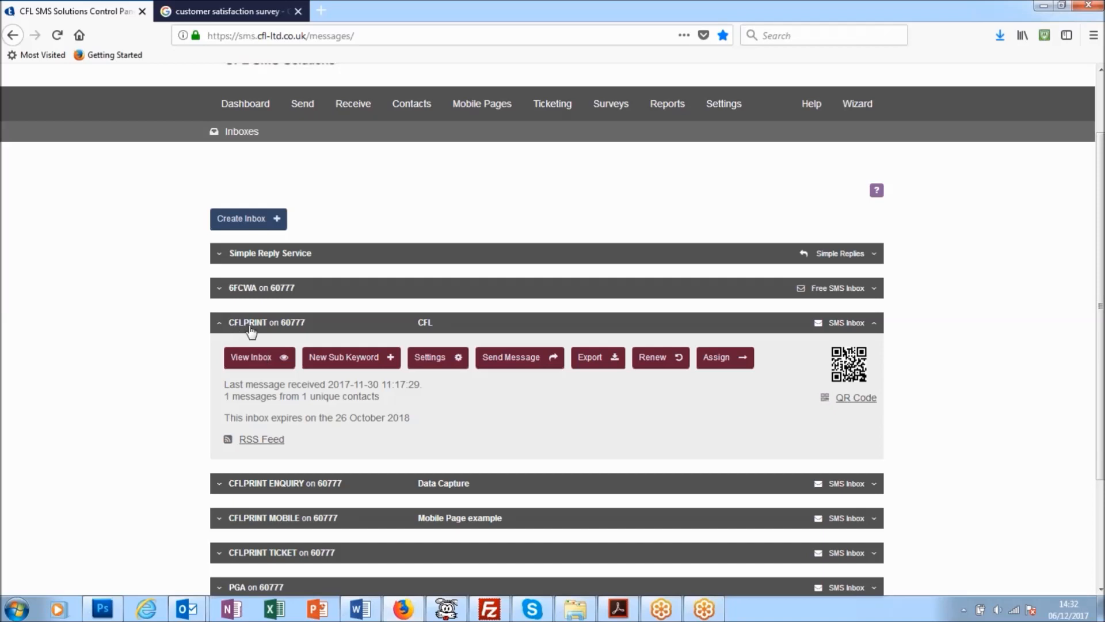
scroll(259, 422, down, 2)
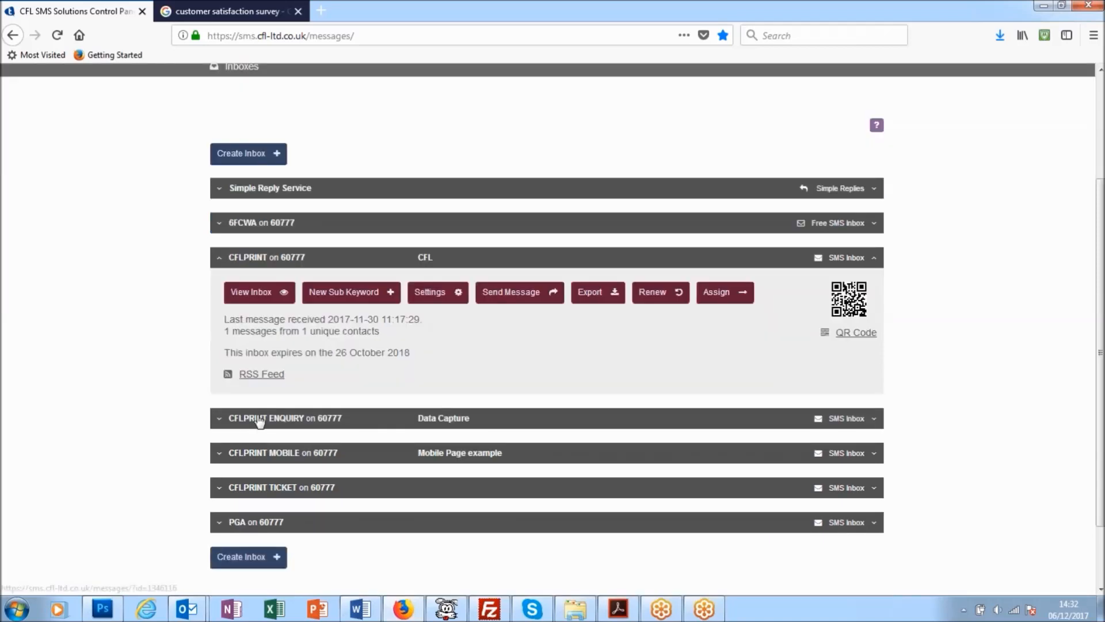
scroll(259, 422, down, 1)
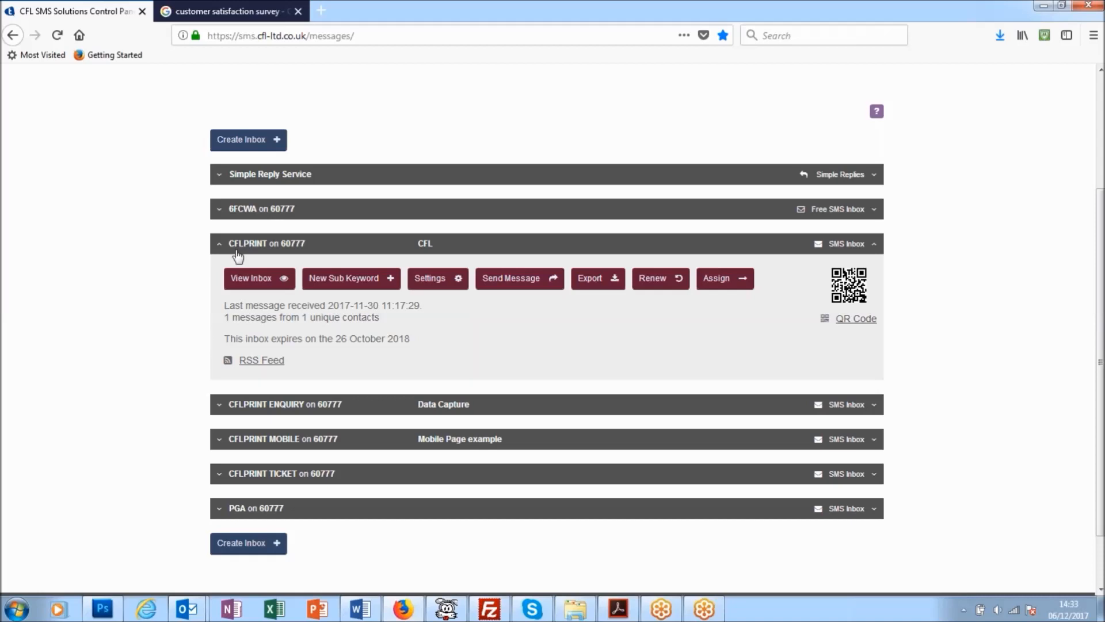
click(363, 288)
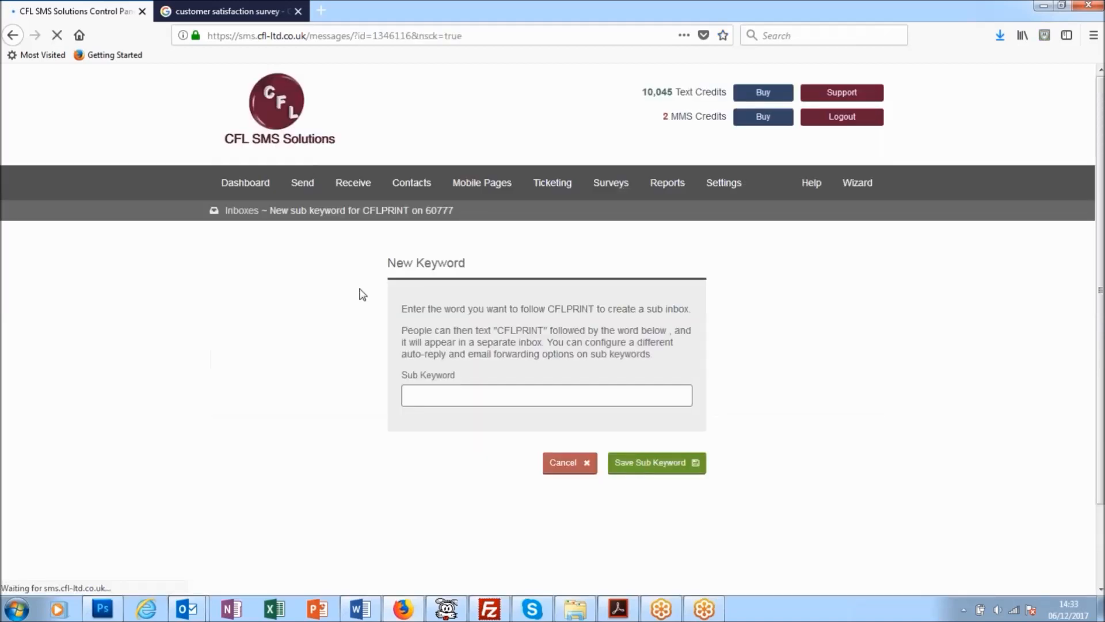
click(411, 395)
text(SUR)
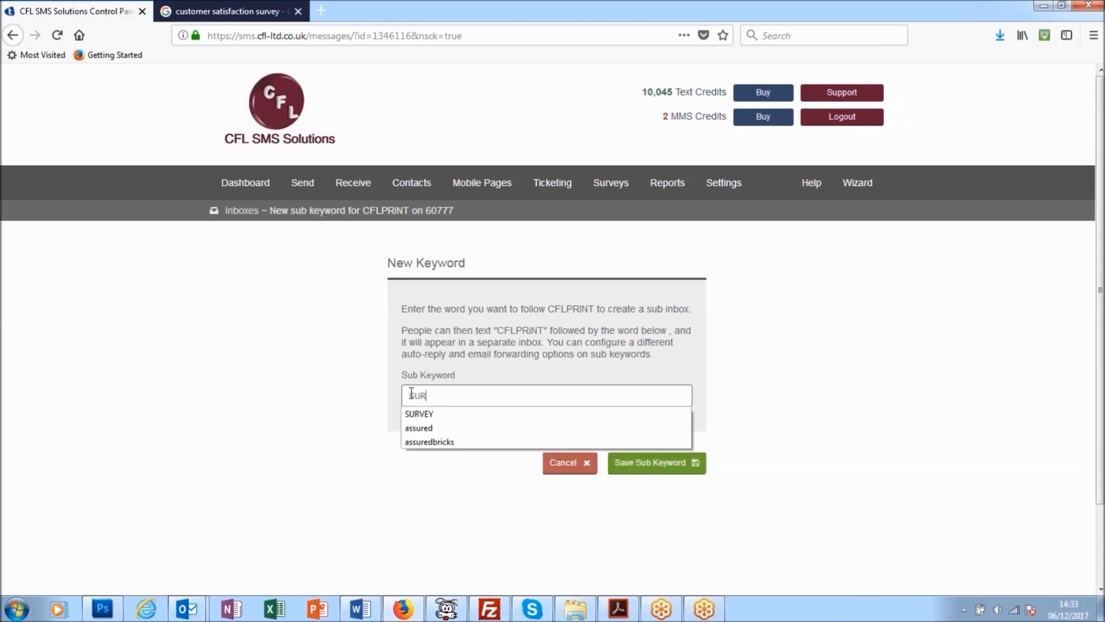
text(VEY)
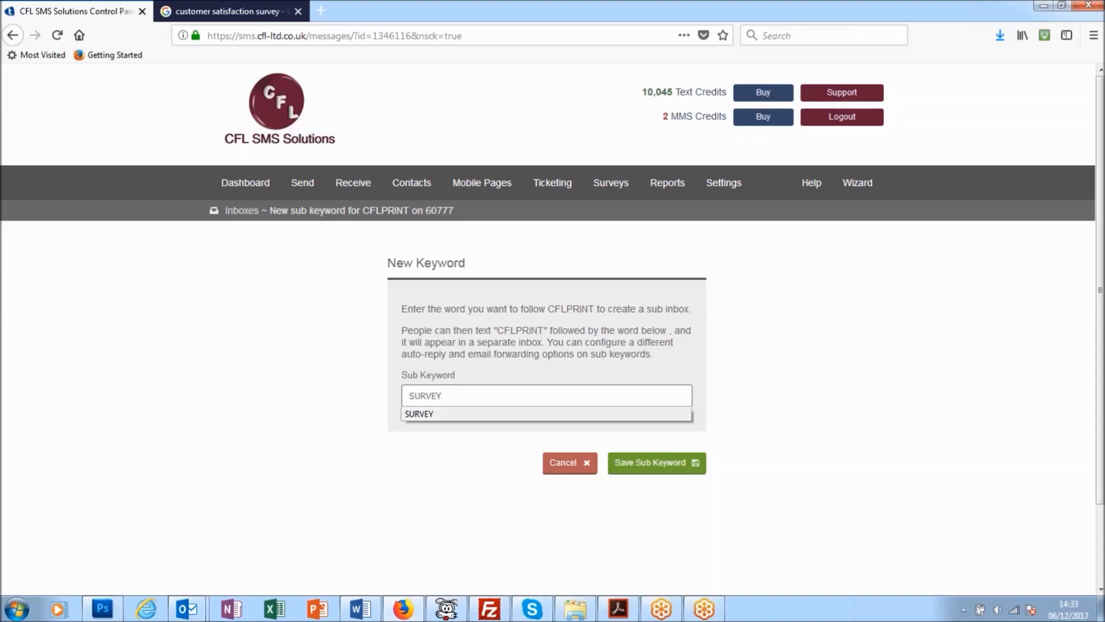
click(691, 530)
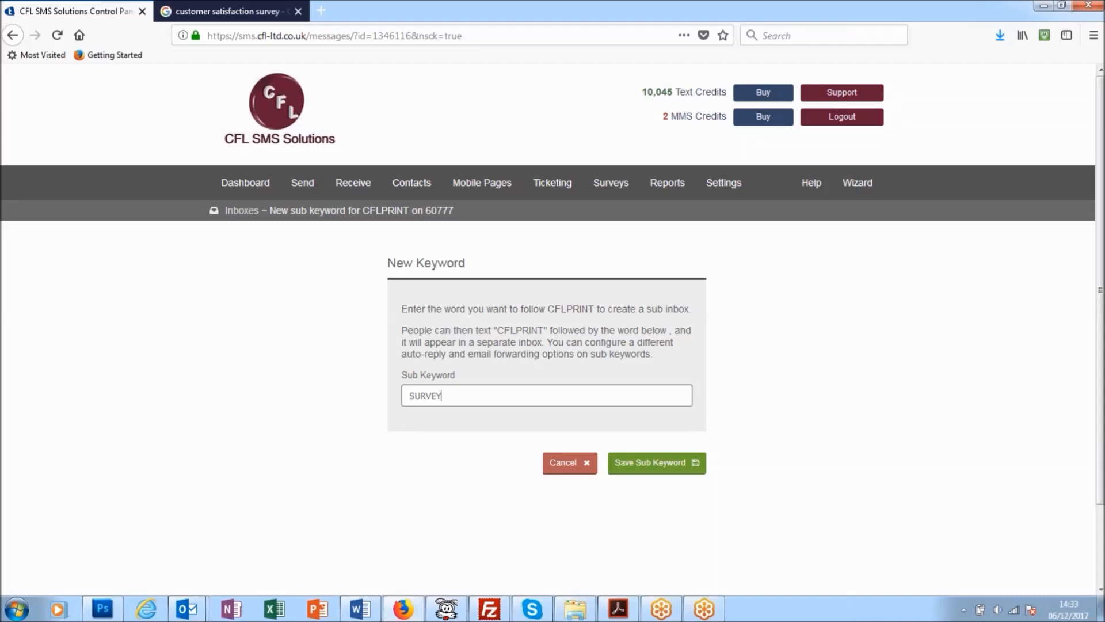
click(656, 463)
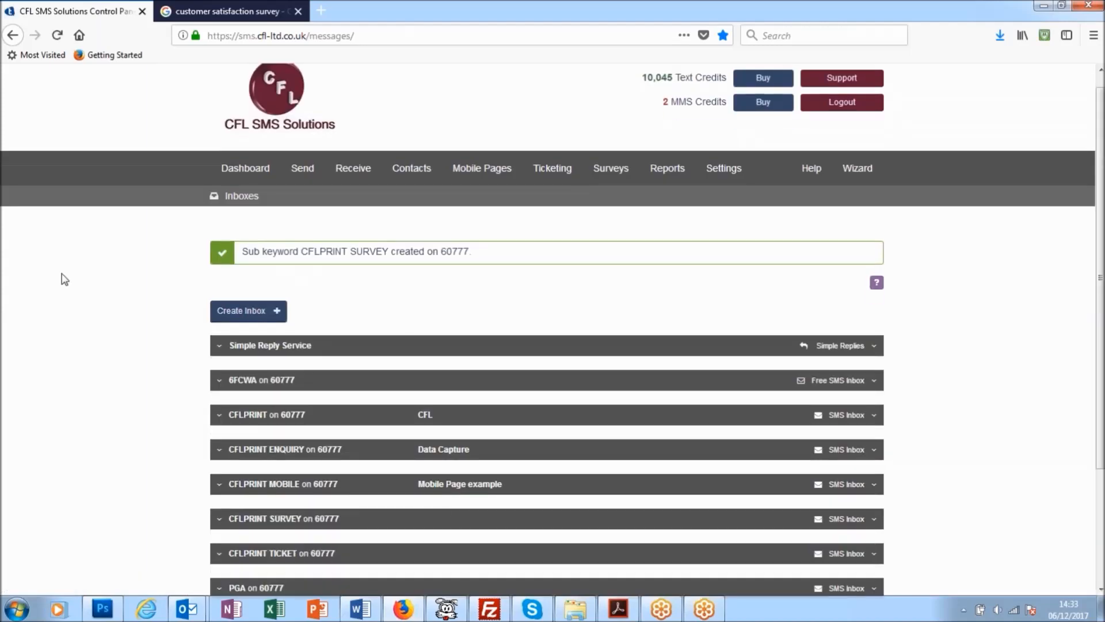
Step: Open the settings of the CFLPRINT SURVEY inbox and name the inbox SURVEY
scroll(64, 279, down, 3)
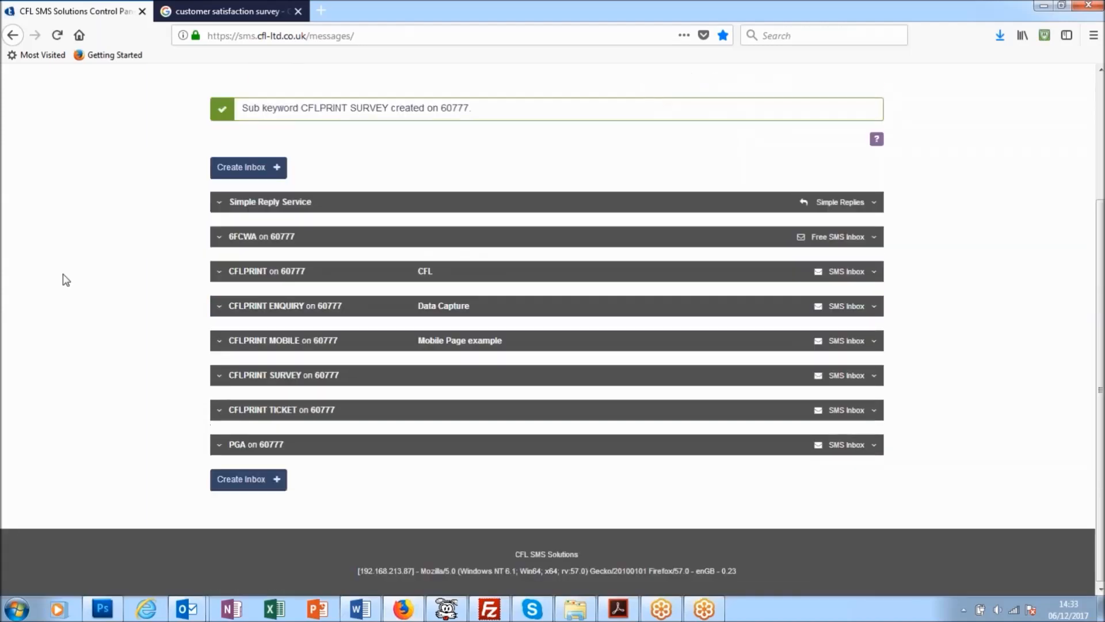
click(219, 376)
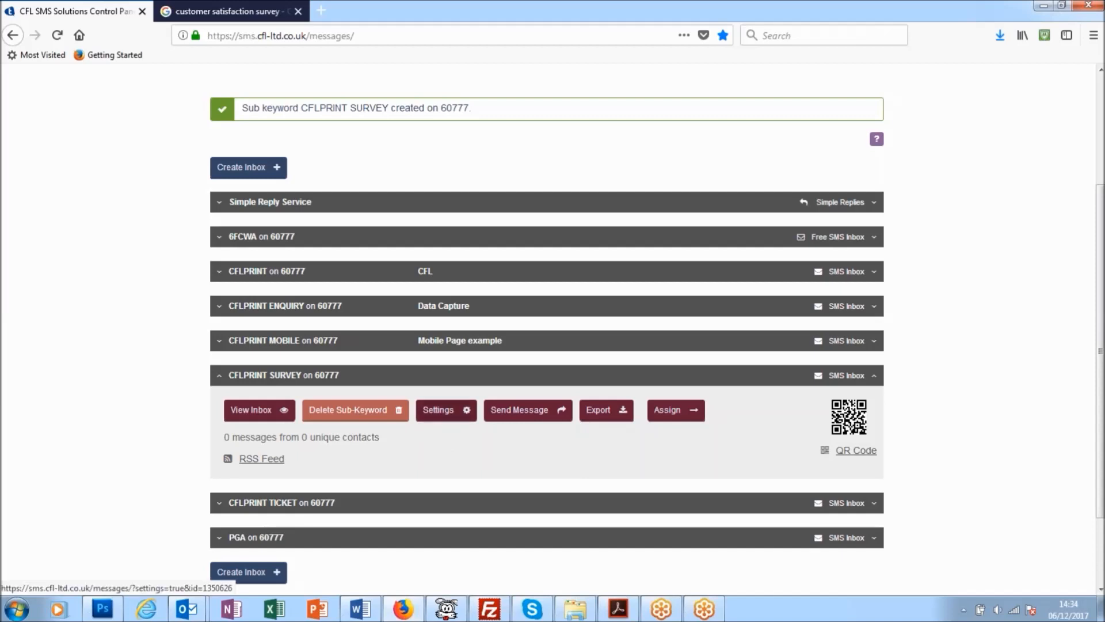
click(446, 410)
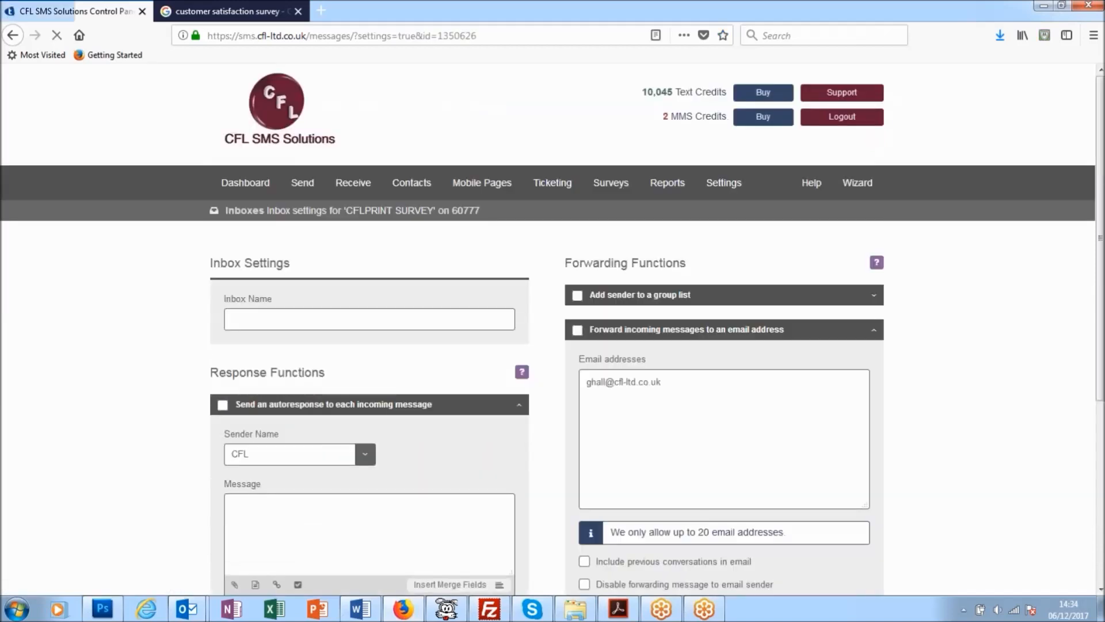
text(S)
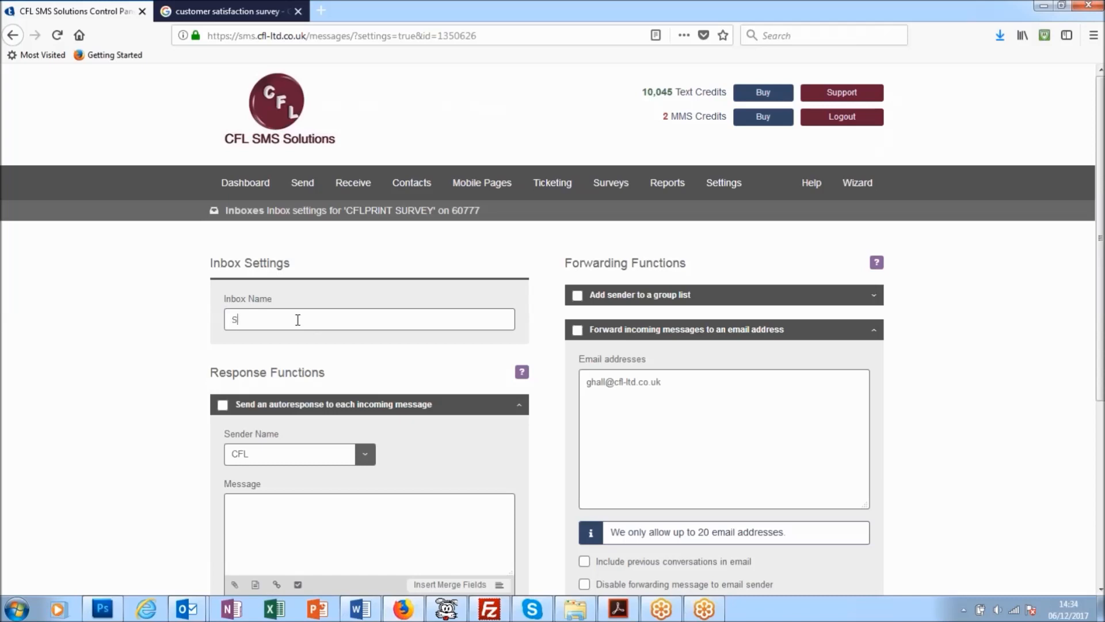
text(URVEY)
Step: Choose CFL as the sender name for the autoresponse to incoming messages
scroll(391, 295, down, 5)
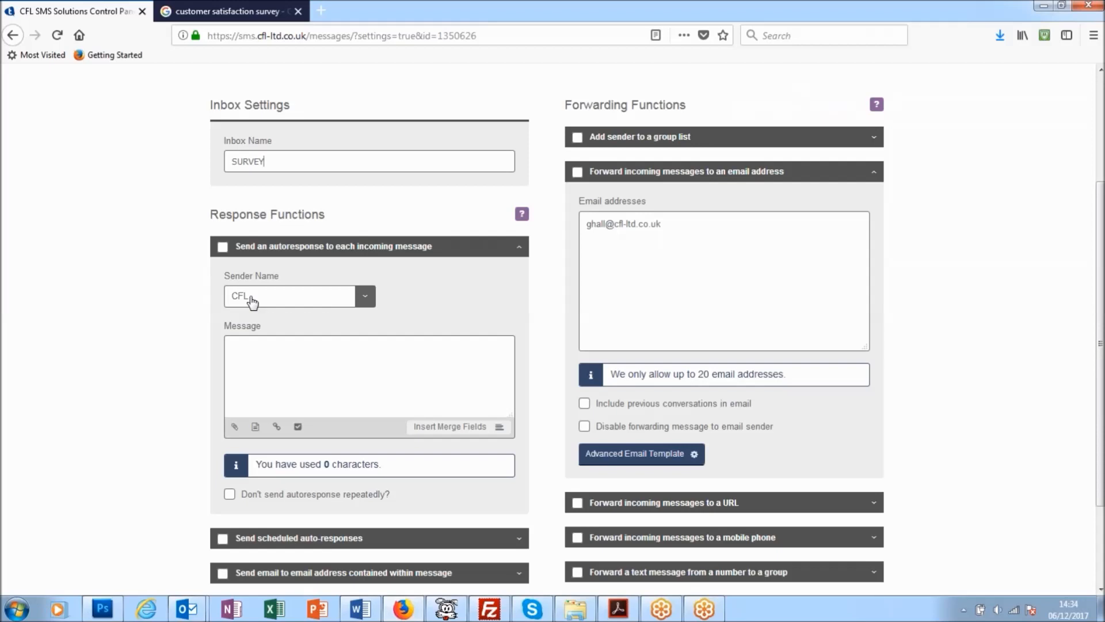
click(364, 298)
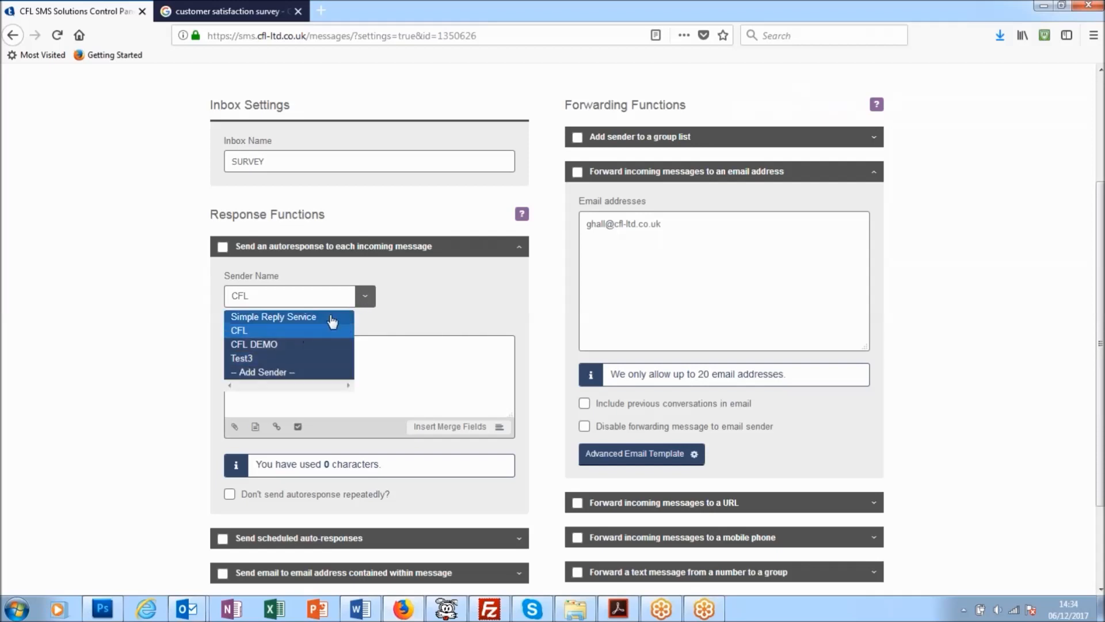
click(251, 331)
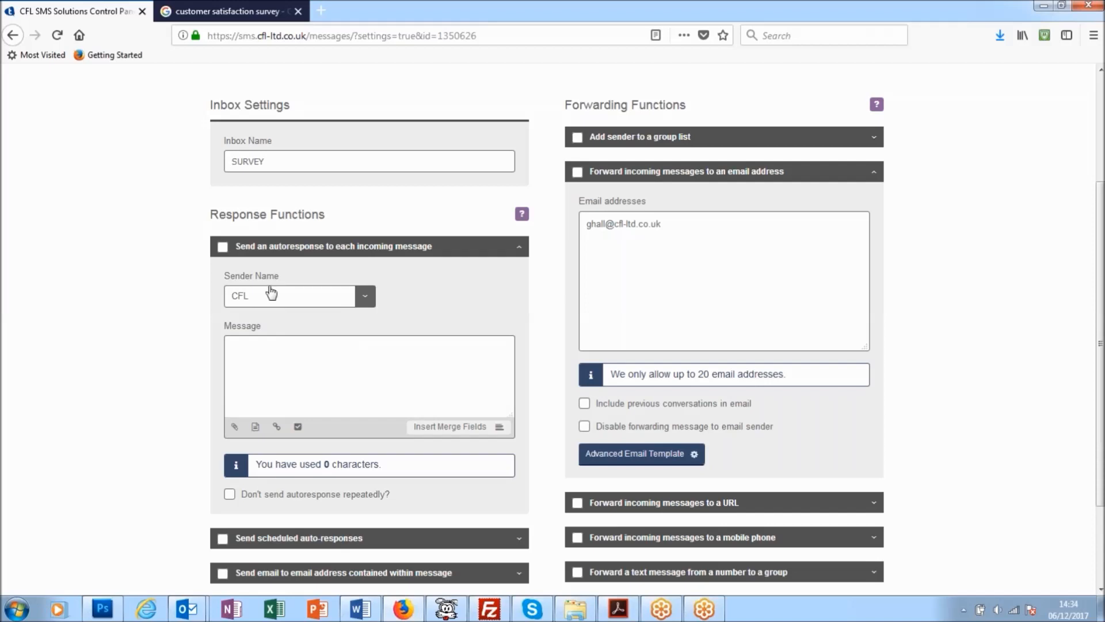
Step: Write "Please see attached survey" as the opening text of the autoresponse message
click(273, 351)
text(Please see attached survey)
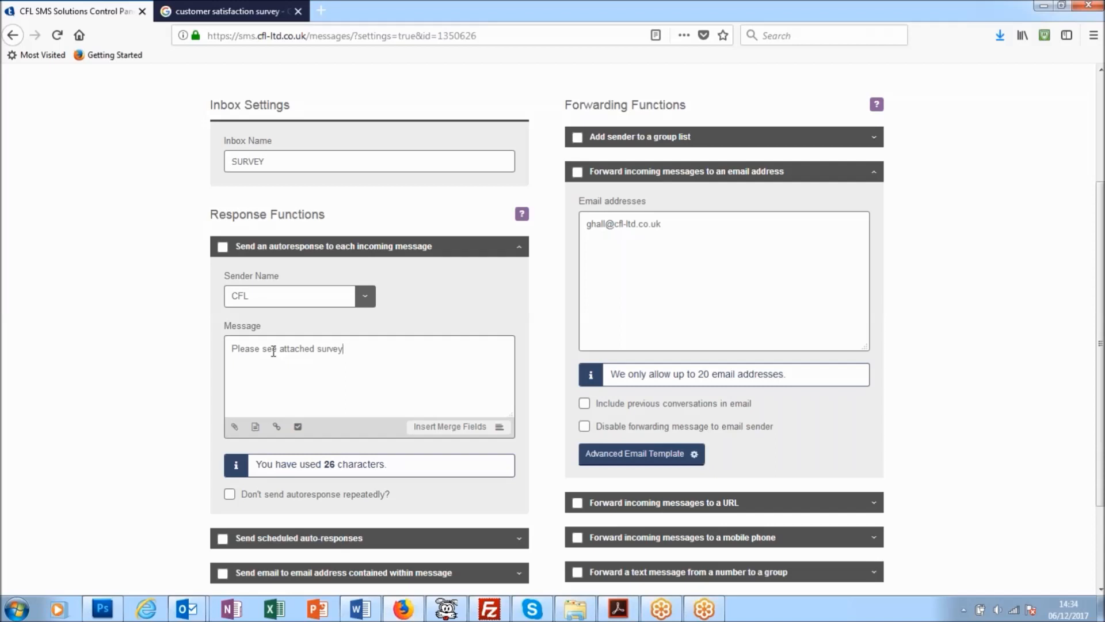
text(, as created on the YOUtube)
Step: Continue the autoresponse message with ", as created on the Youtube video:"
key(BackSpace)
key(BackSpace)
key(BackSpace)
key(BackSpace)
key(BackSpace)
key(BackSpace)
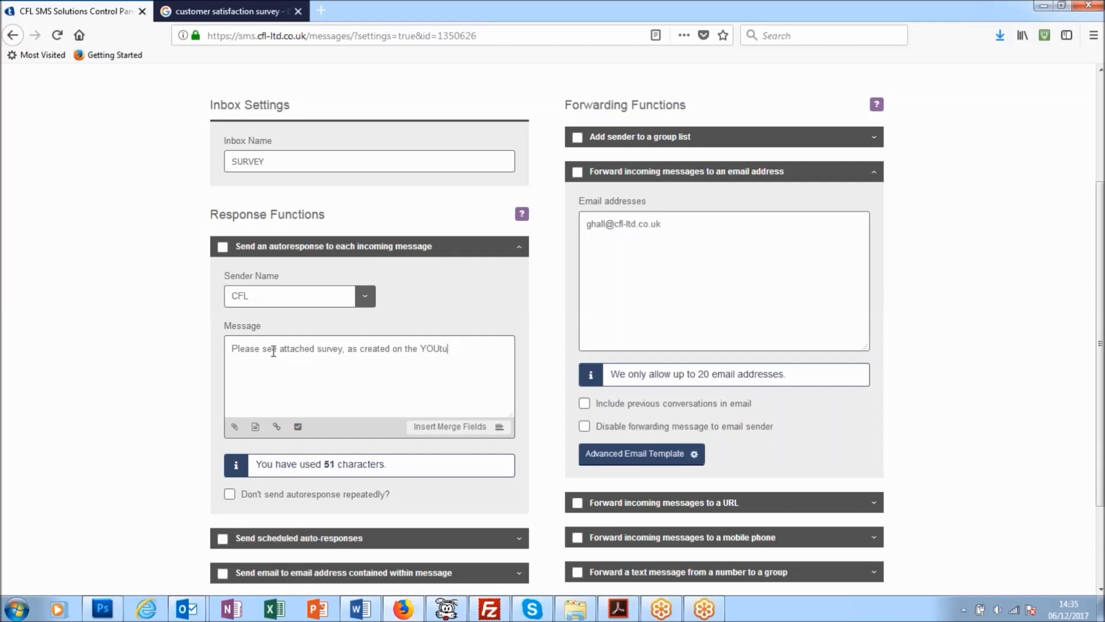
text(outube video:)
Step: Insert a link to the survey "Customer survey" at the end of the autoresponse message
click(471, 429)
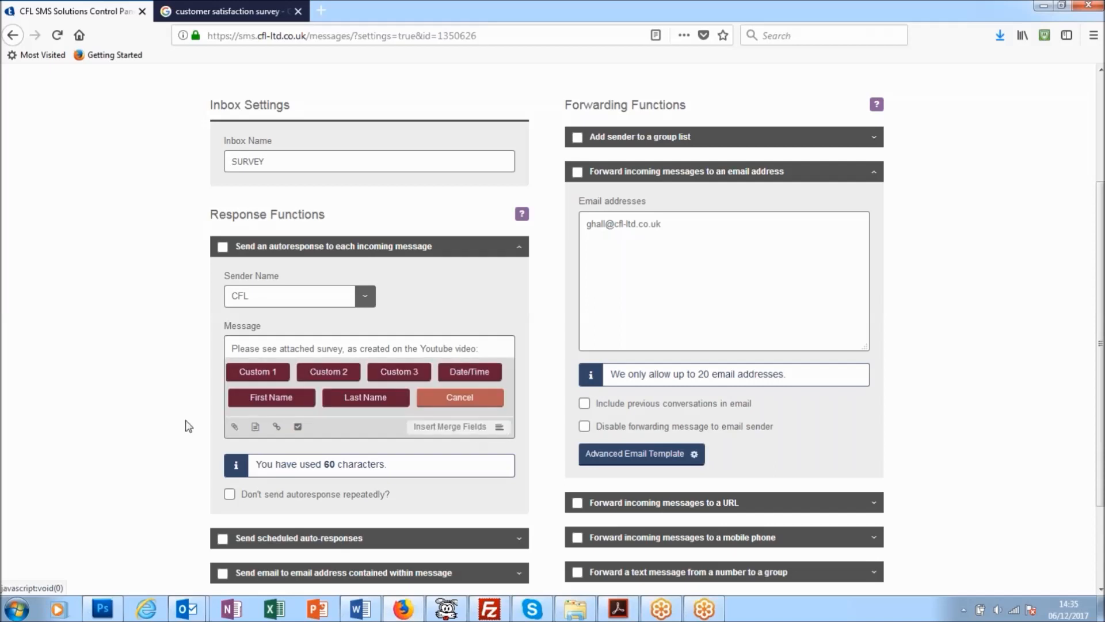
click(499, 402)
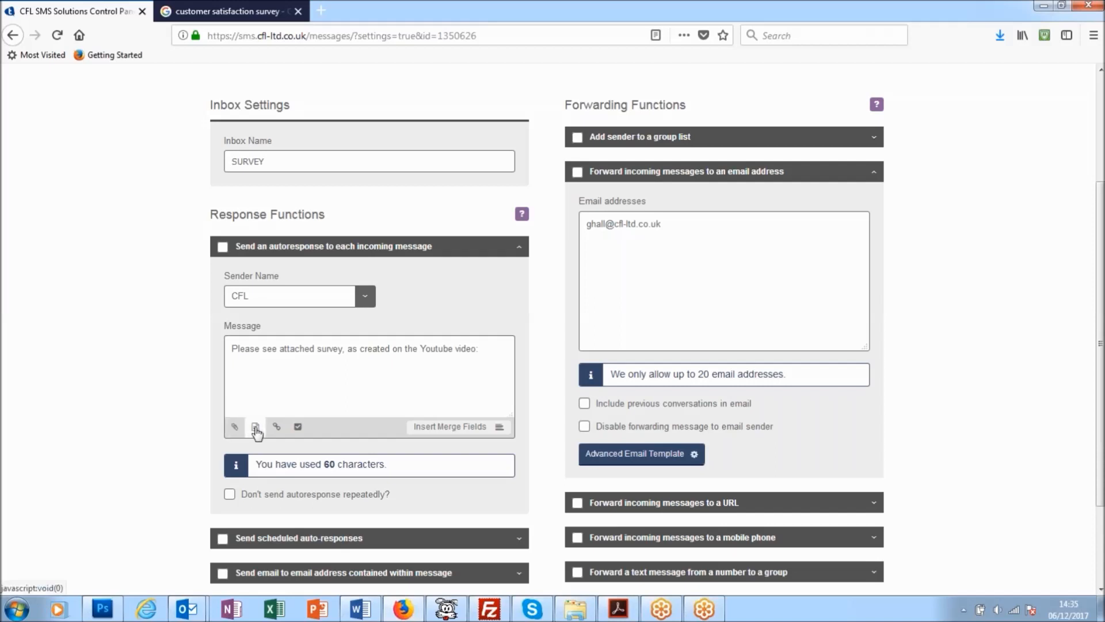
click(298, 427)
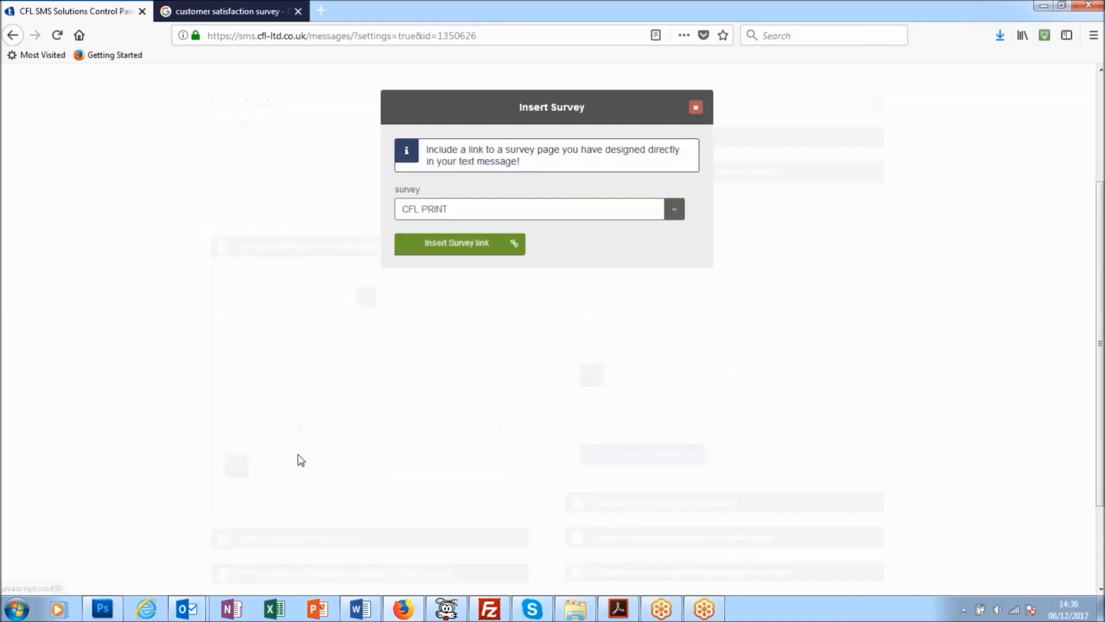
click(675, 212)
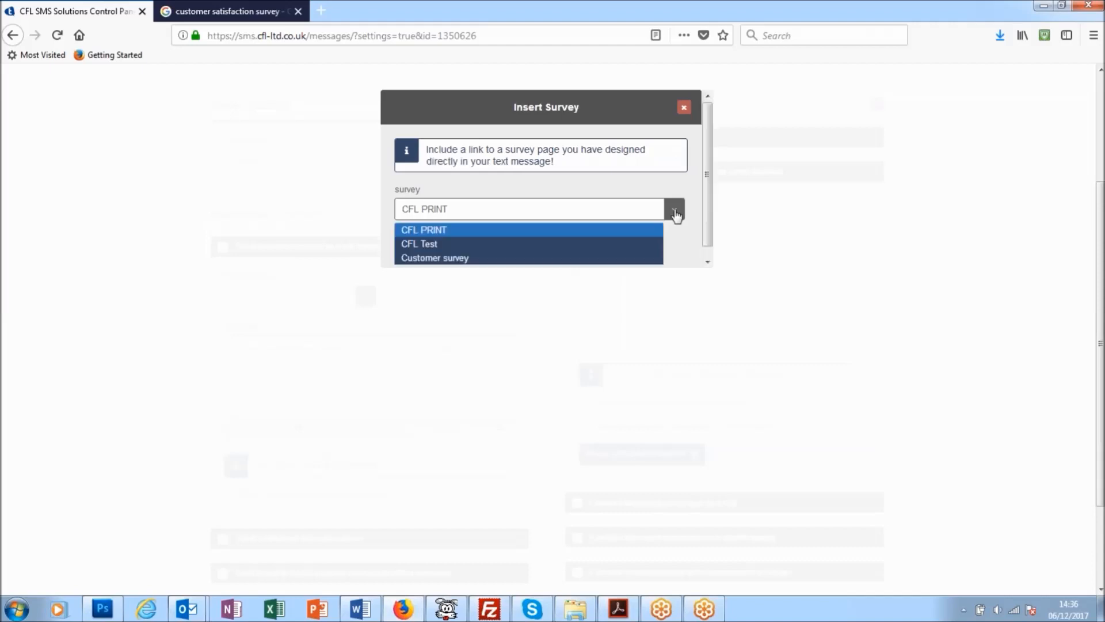
click(475, 260)
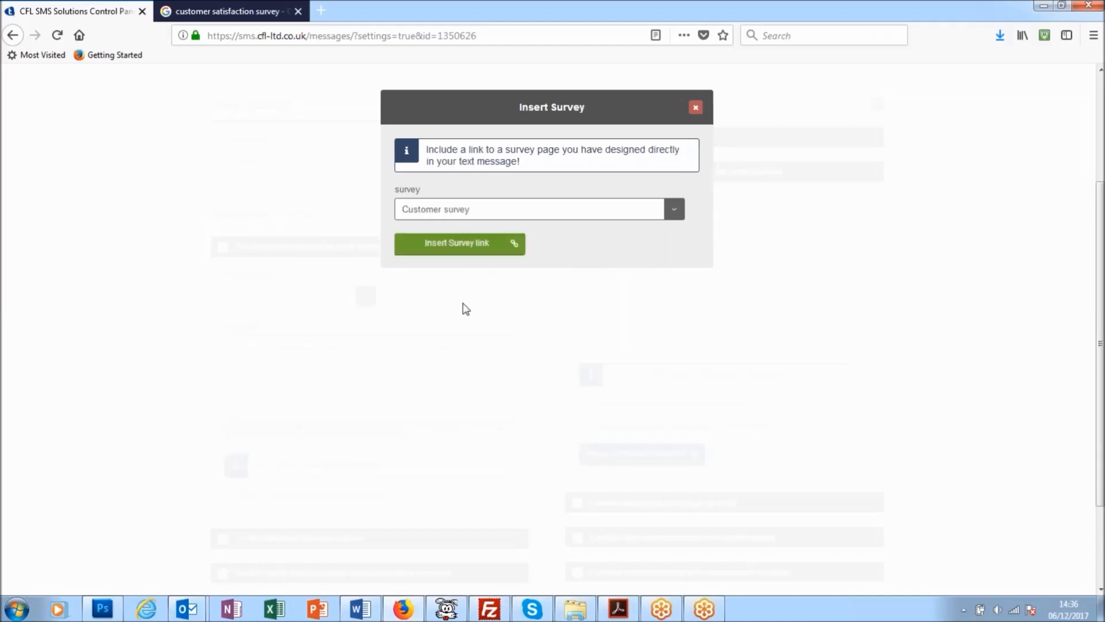
click(473, 244)
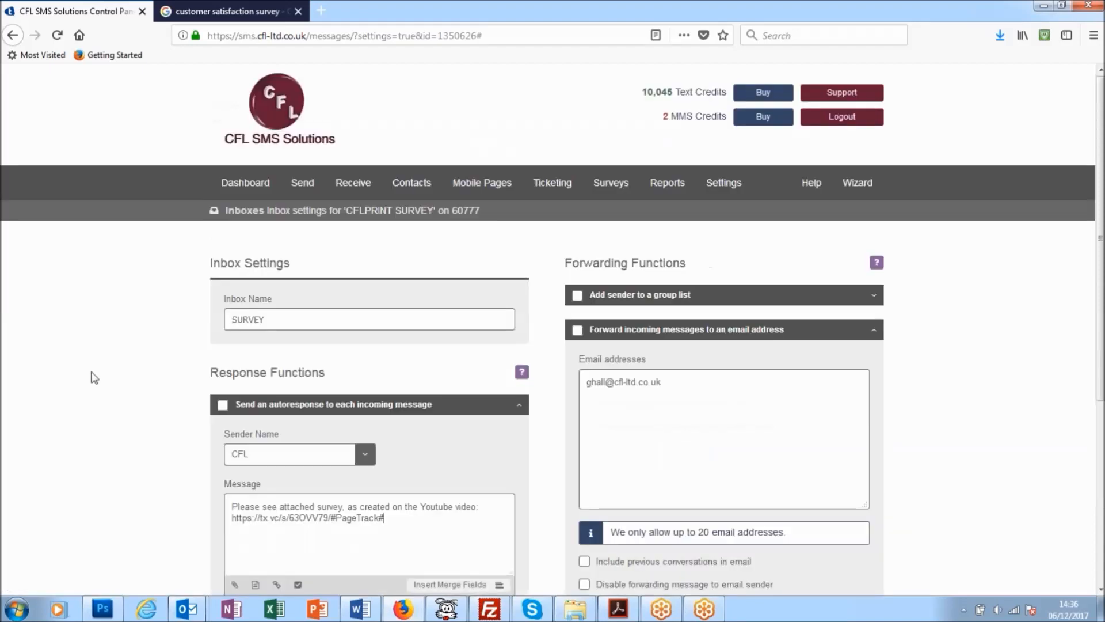
Step: Correct the recipient's email address for forwarding incoming messages
scroll(91, 374, down, 3)
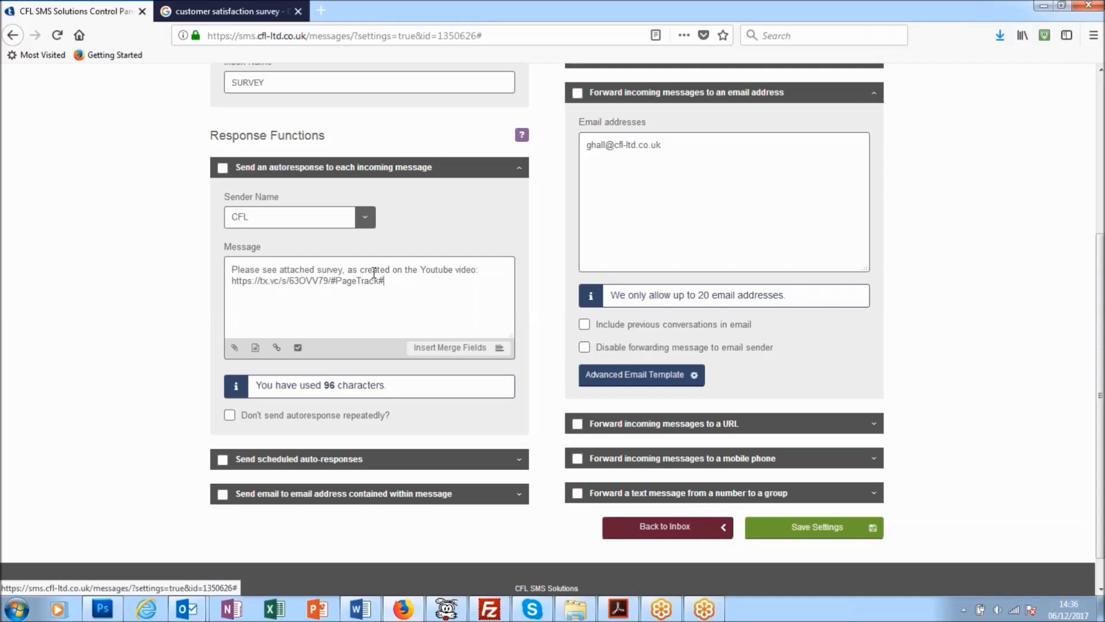
scroll(606, 218, up, 4)
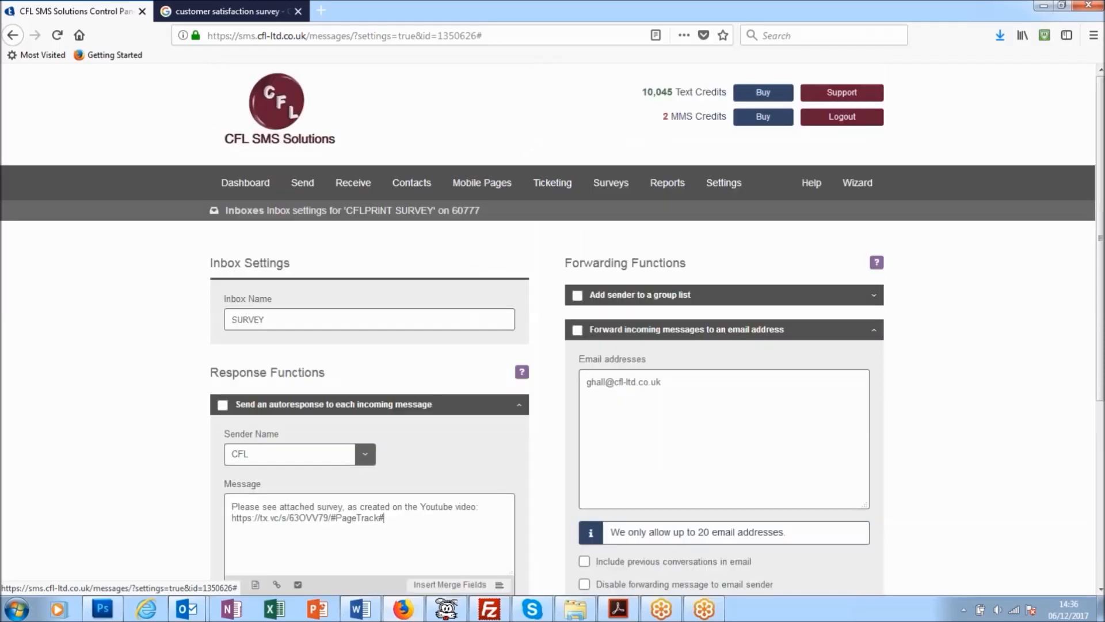
scroll(750, 194, down, 3)
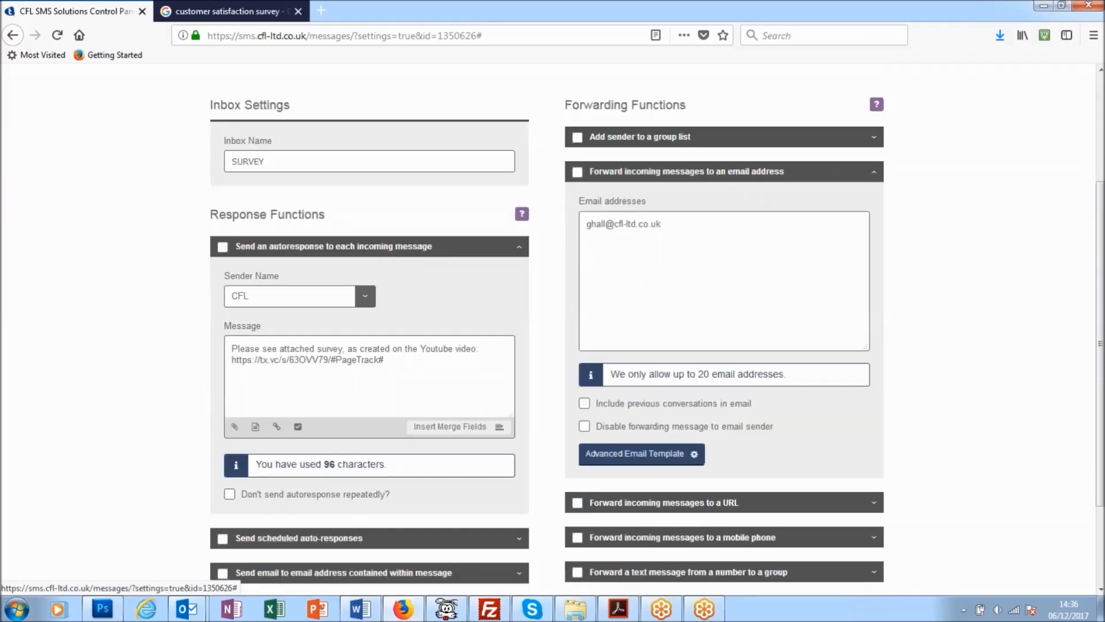
triple_click(599, 223)
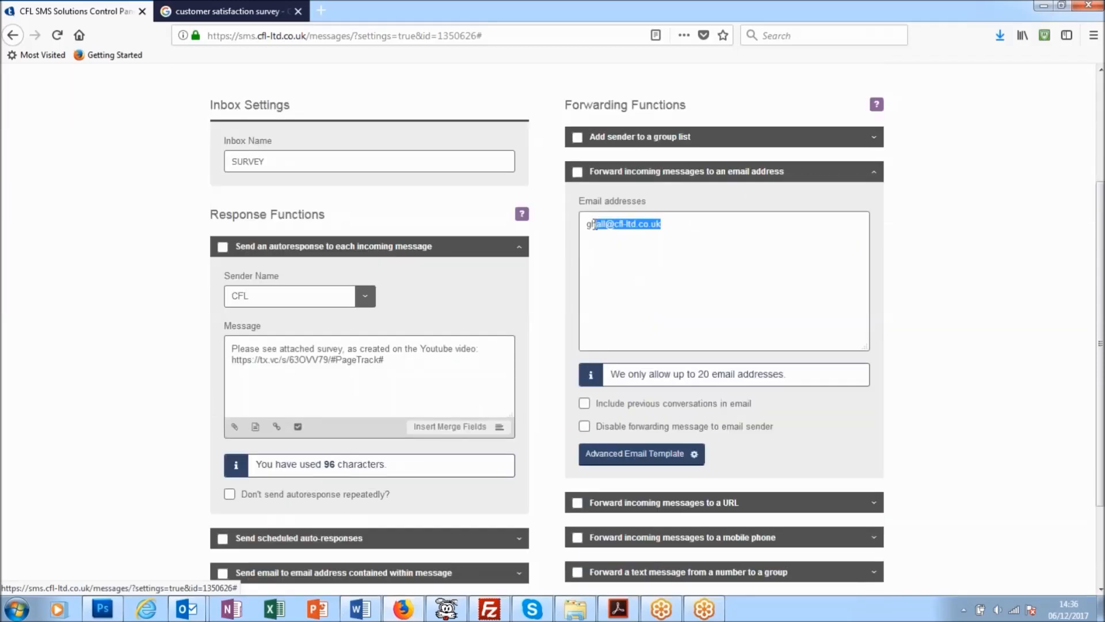
click(594, 226)
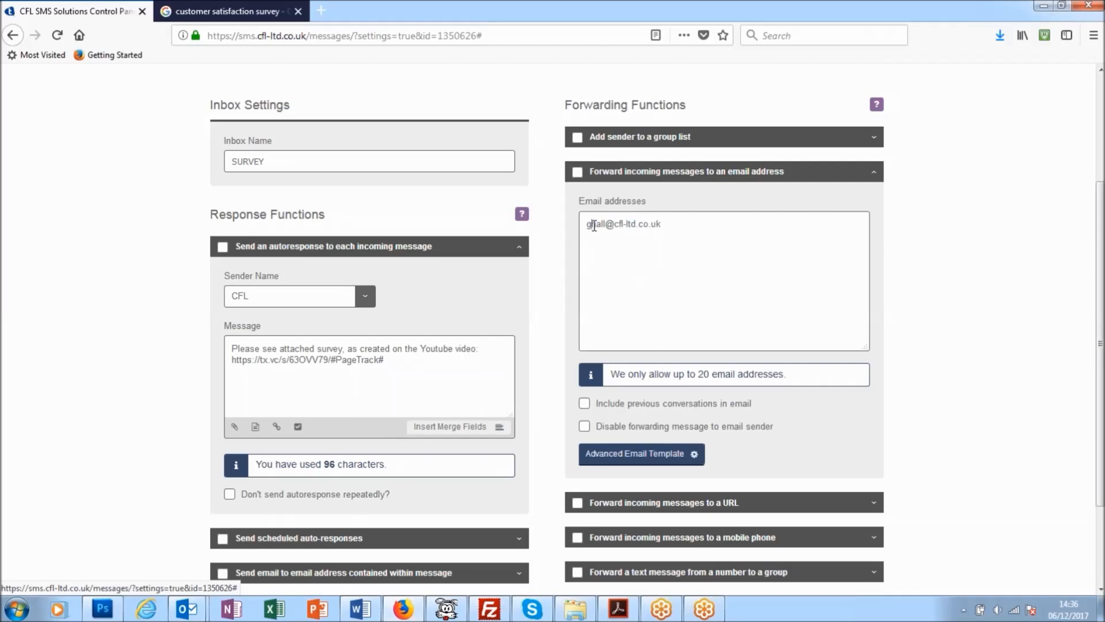
click(680, 233)
Step: Review the response and forwarding settings of the CFLPRINT SURVEY inbox
scroll(643, 277, down, 2)
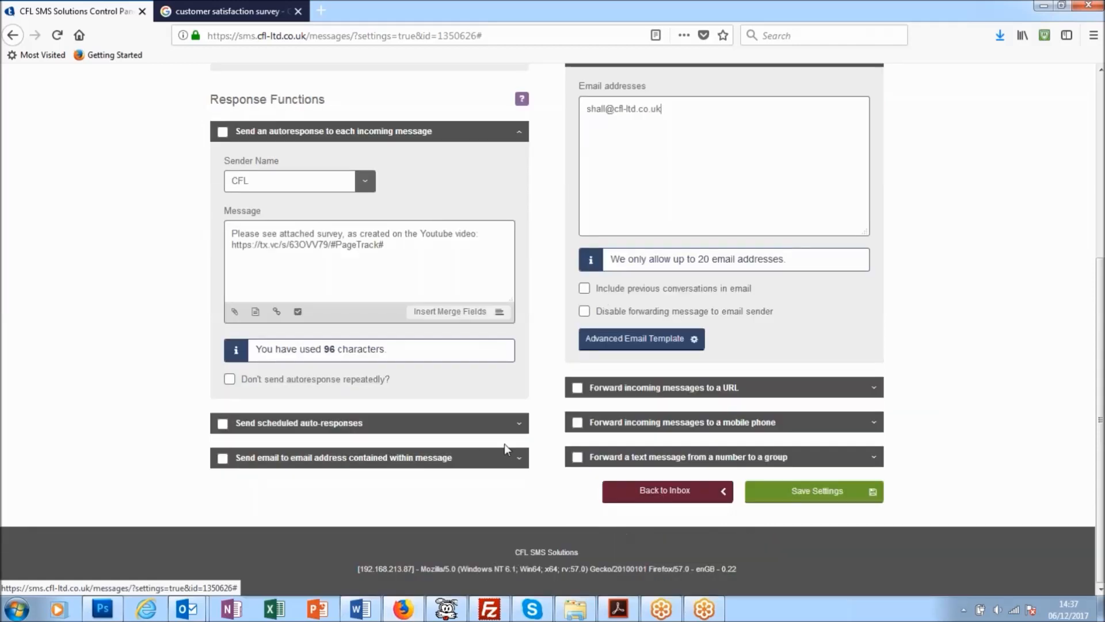
scroll(325, 431, up, 3)
scroll(325, 432, down, 1)
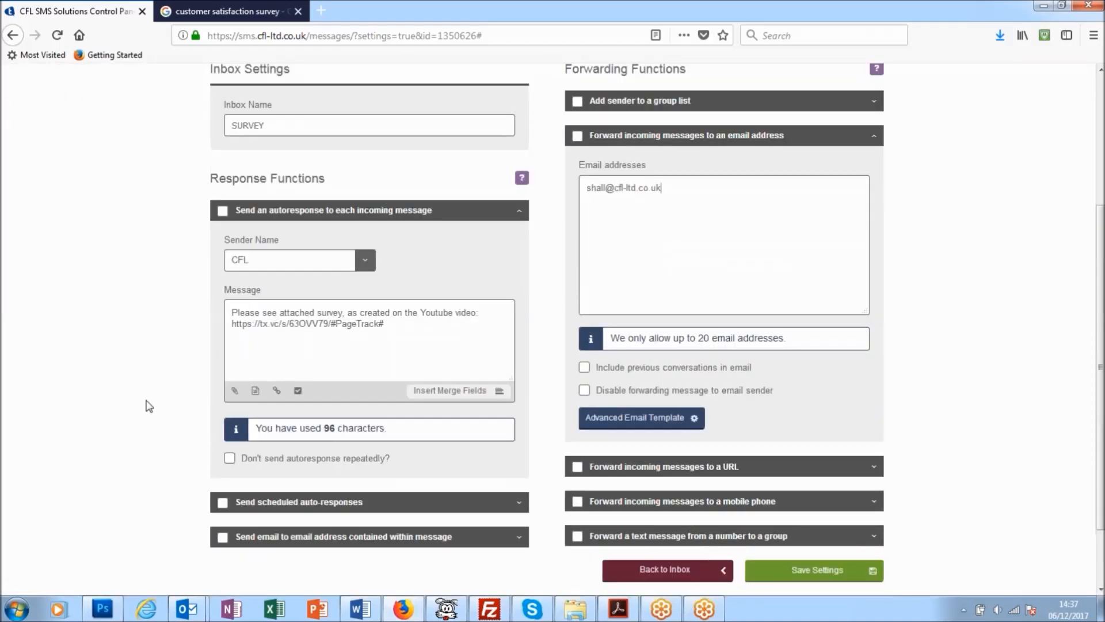
scroll(149, 406, up, 3)
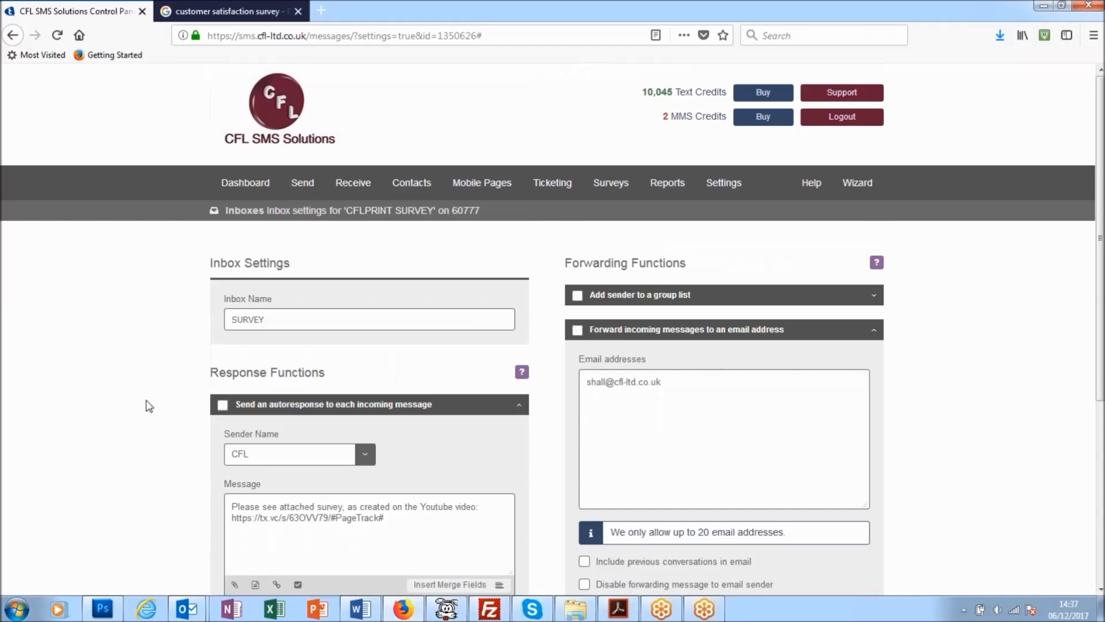
scroll(149, 406, down, 1)
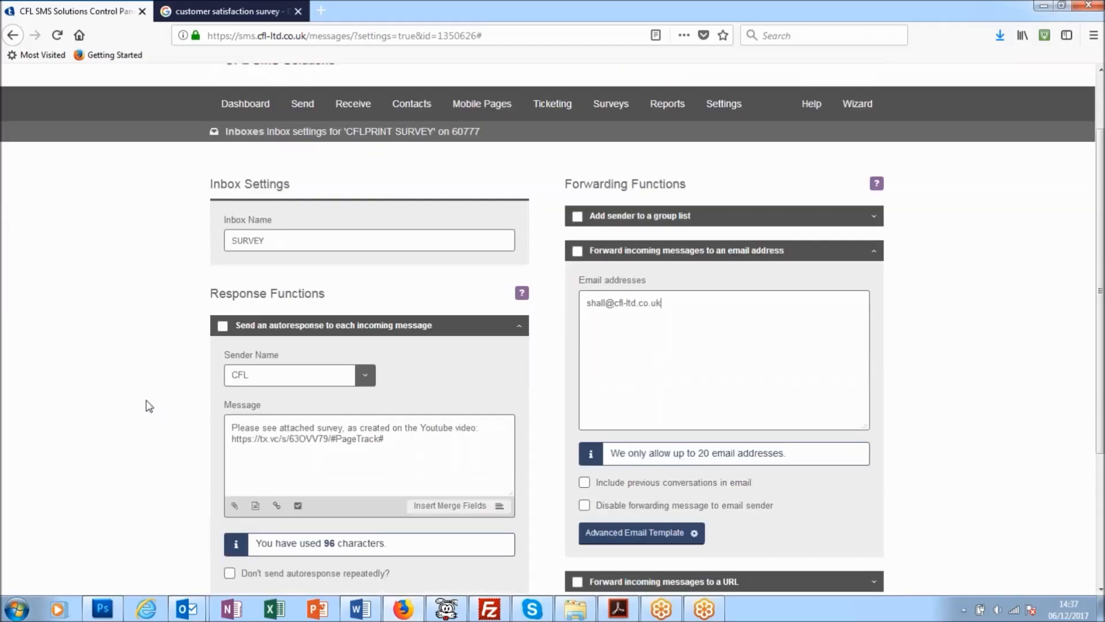
scroll(149, 406, down, 2)
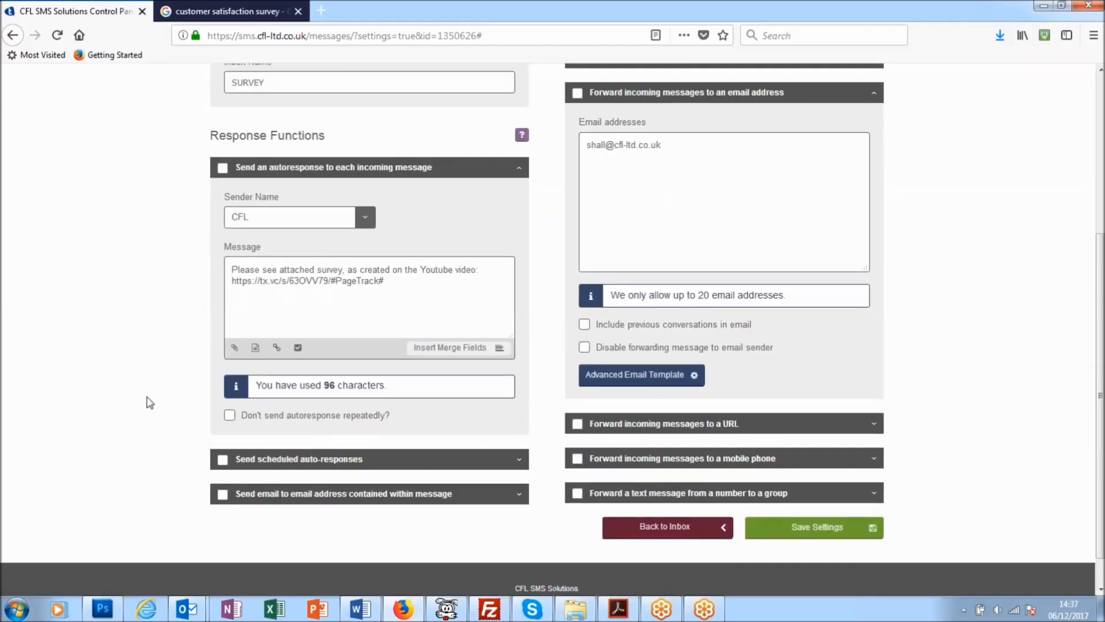
scroll(149, 403, up, 3)
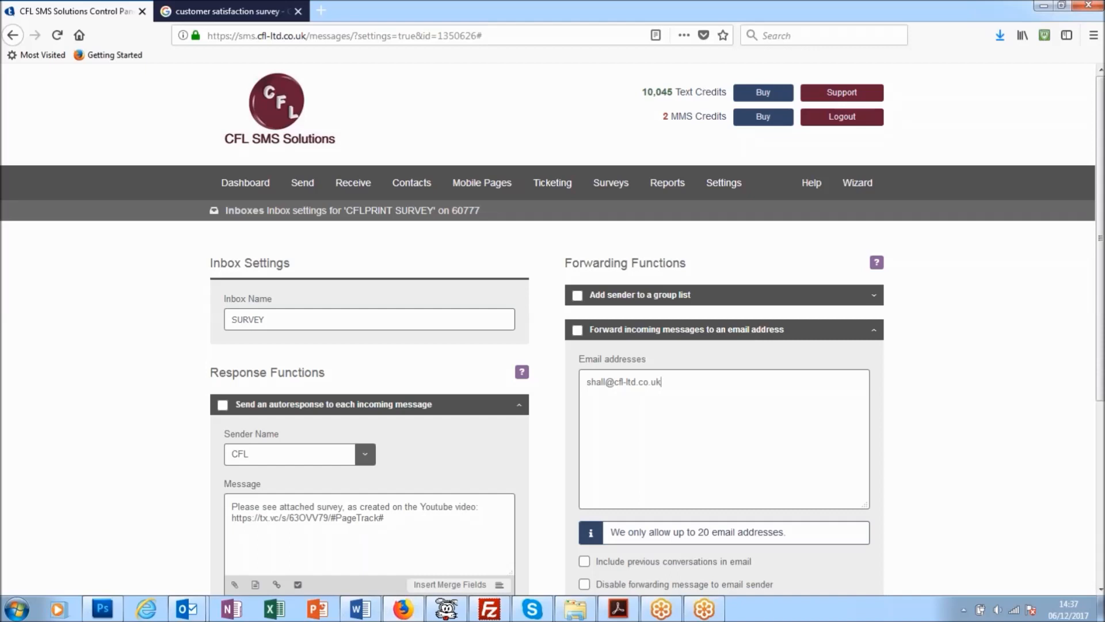
scroll(432, 168, down, 3)
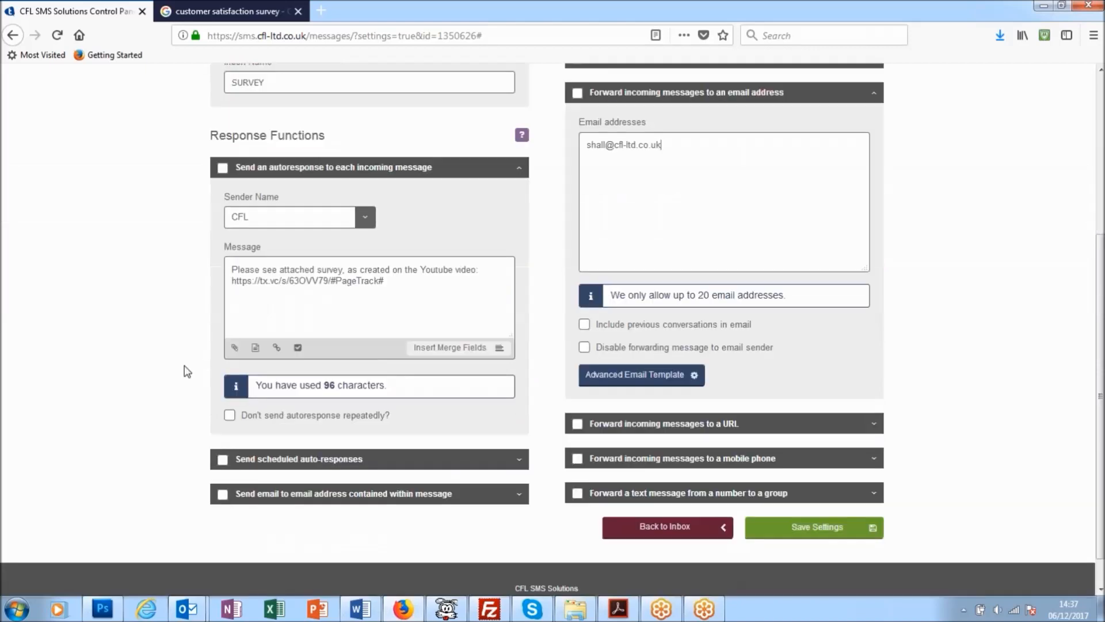
Step: Save the settings of the CFLPRINT SURVEY inbox
scroll(177, 388, down, 2)
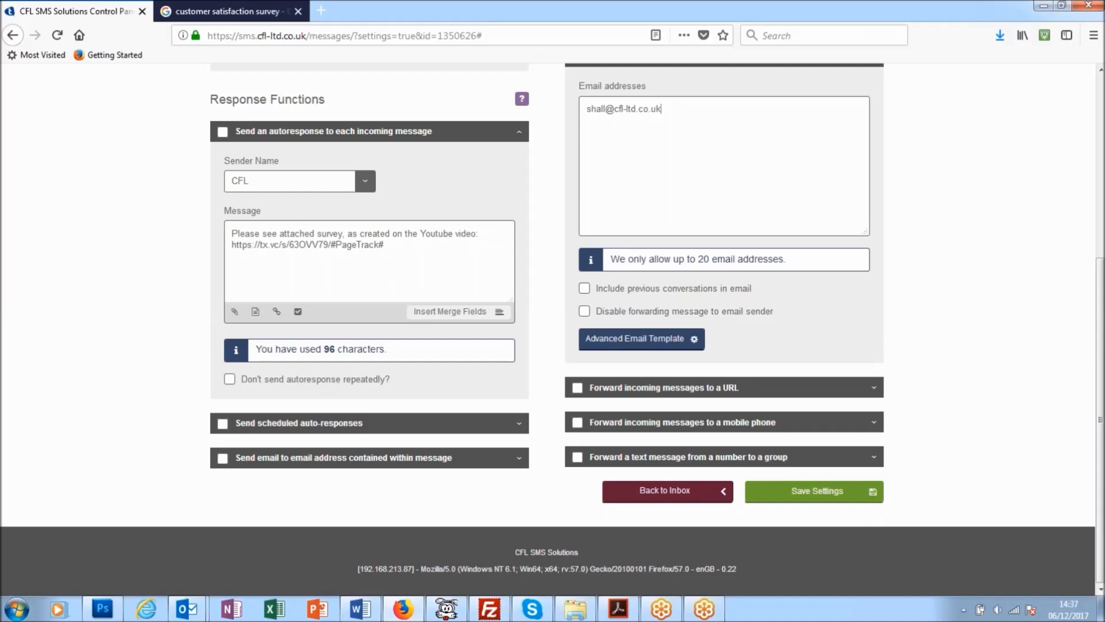
click(811, 495)
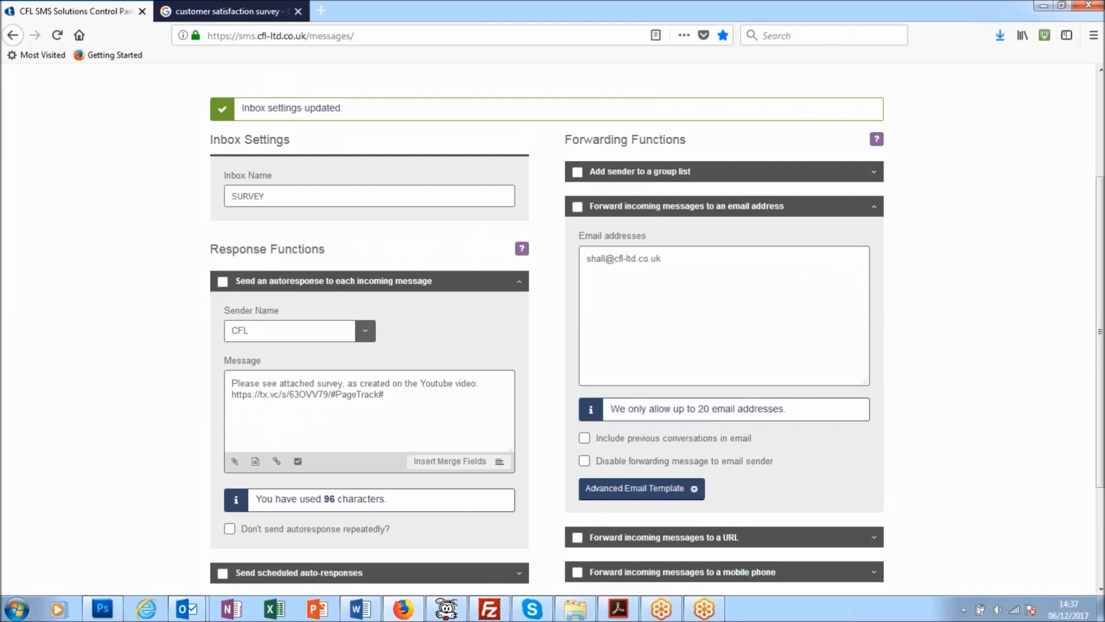
Step: Open the overview of all inboxes and look through the keywords and sub keywords on 60777
scroll(411, 404, down, 2)
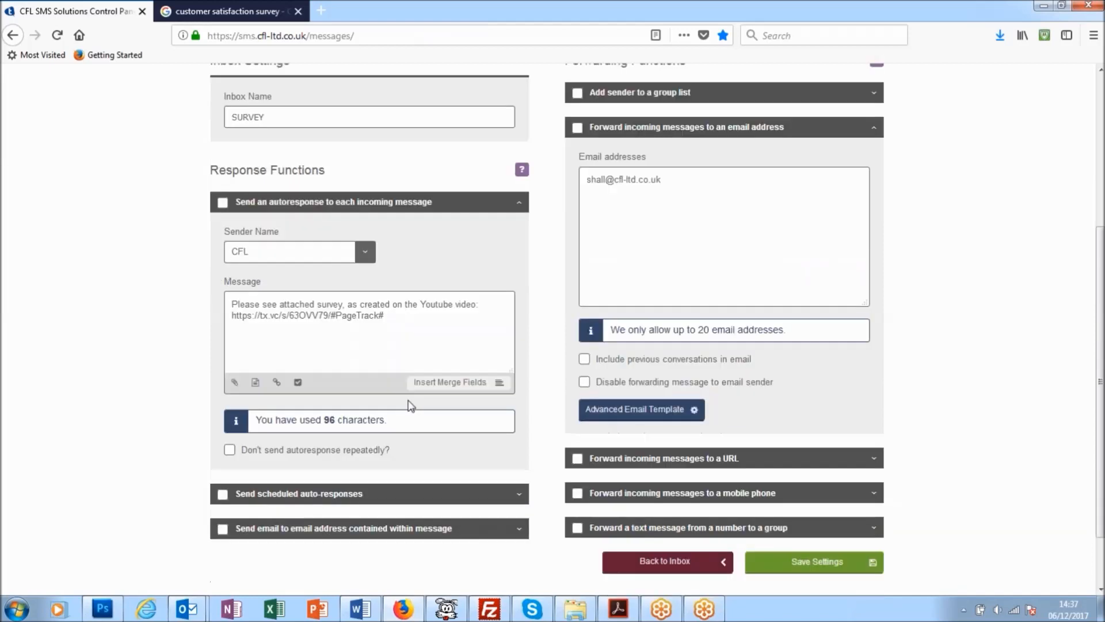
scroll(411, 406, down, 2)
scroll(411, 405, up, 7)
mouse_move(354, 183)
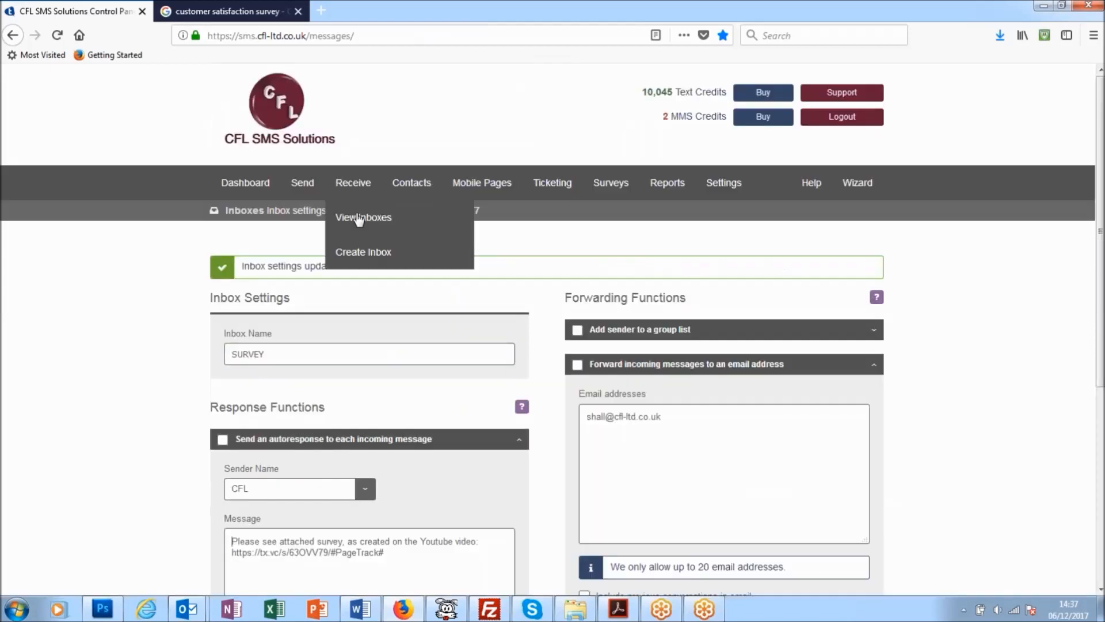
click(369, 217)
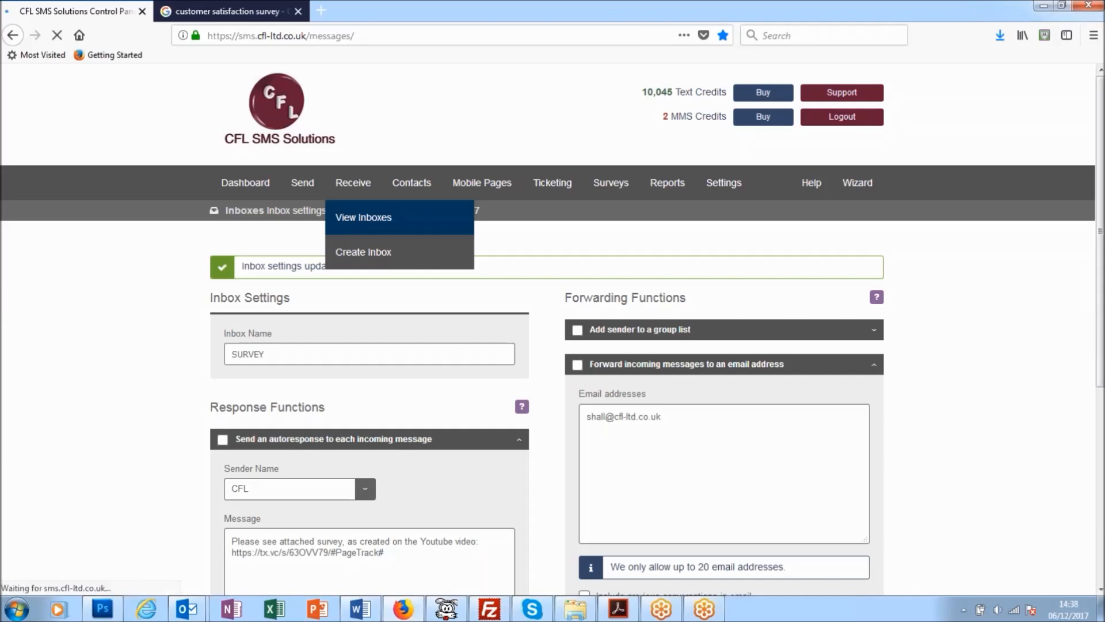
scroll(187, 340, down, 2)
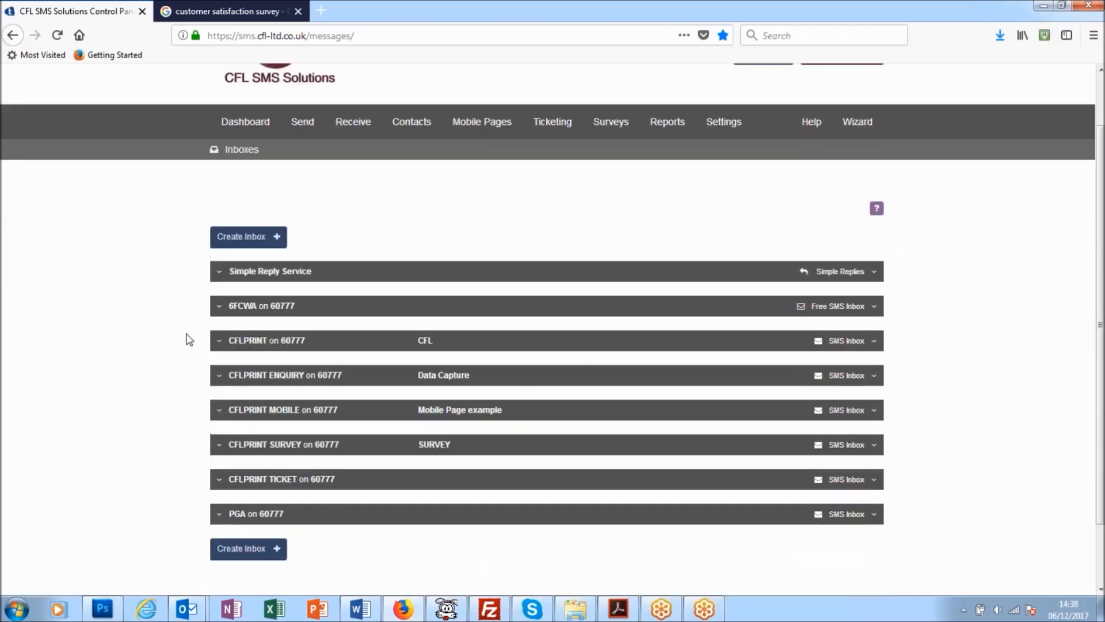
scroll(187, 339, down, 1)
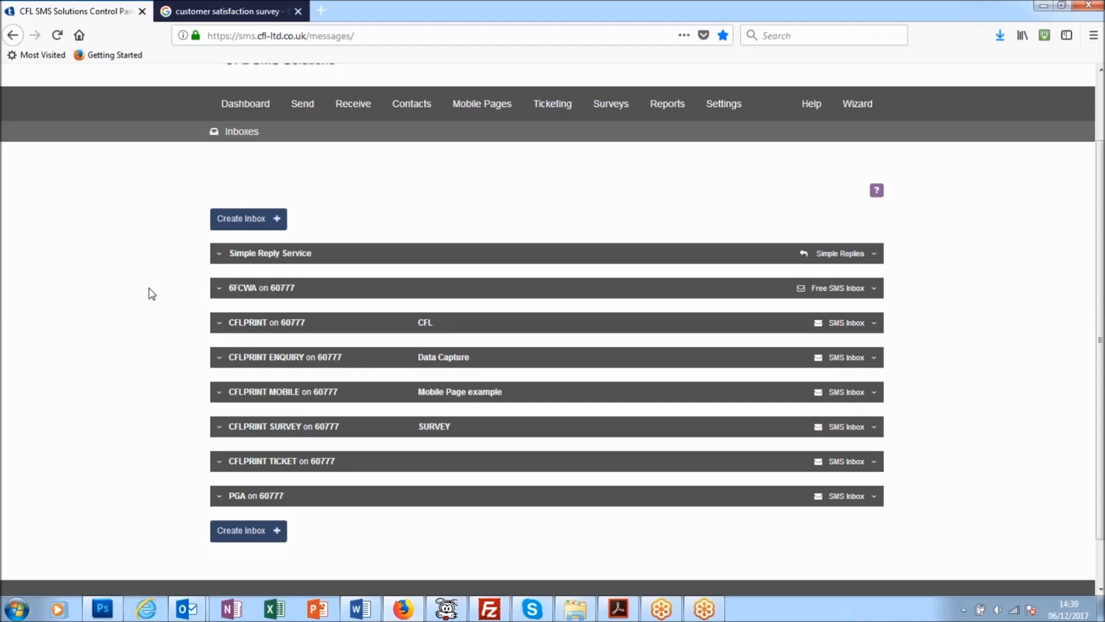
scroll(151, 294, up, 3)
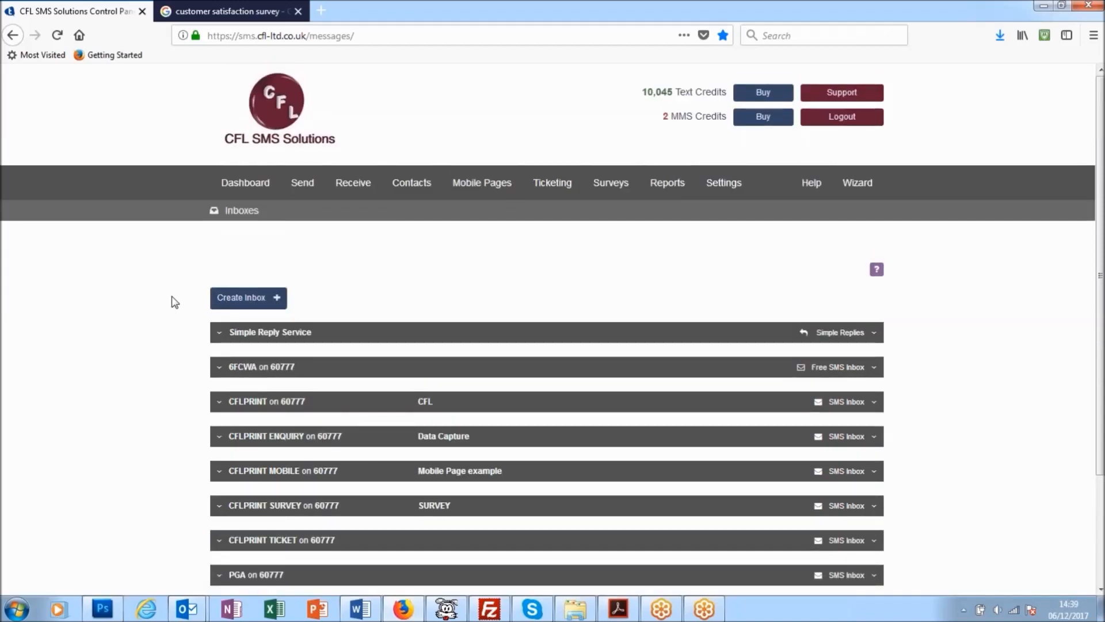